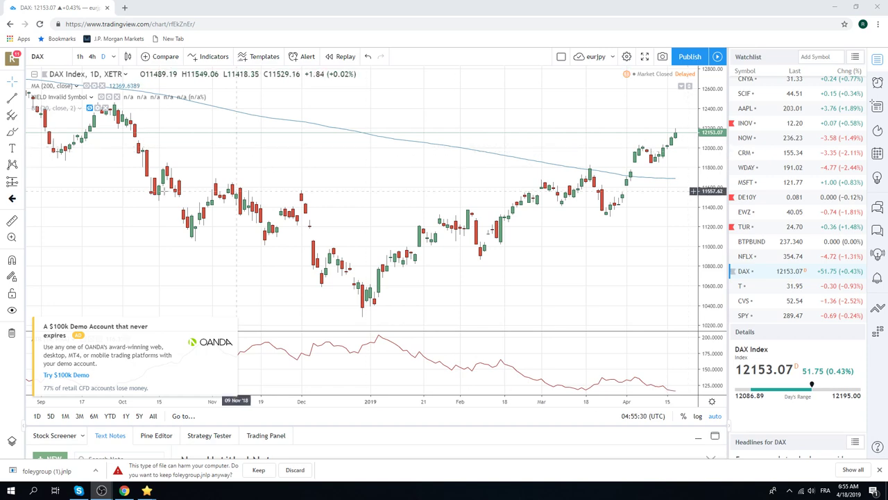
Switch the DAX chart to hourly candles, then return it to daily candles.
{"action": "scroll", "coordinate": [489, 293], "scroll_direction": "up", "scroll_amount": 3}
{"action": "scroll", "coordinate": [489, 294], "scroll_direction": "down", "scroll_amount": 3}
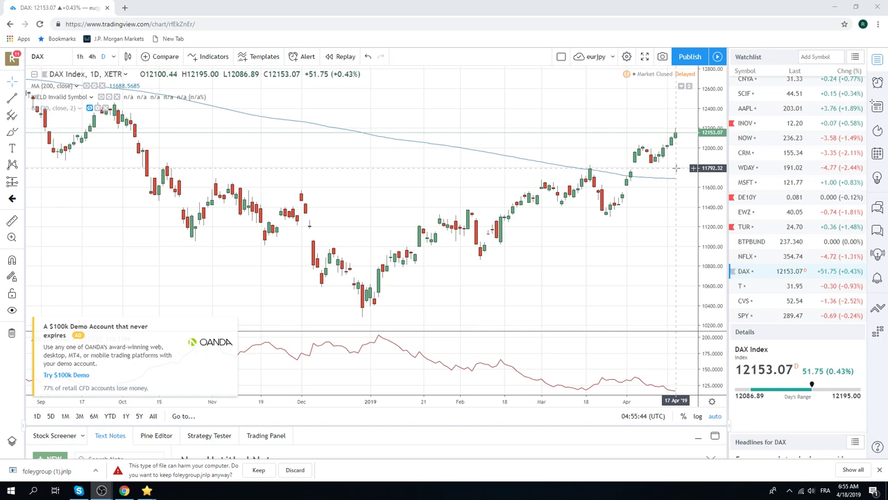
{"action": "left_click", "coordinate": [79, 57]}
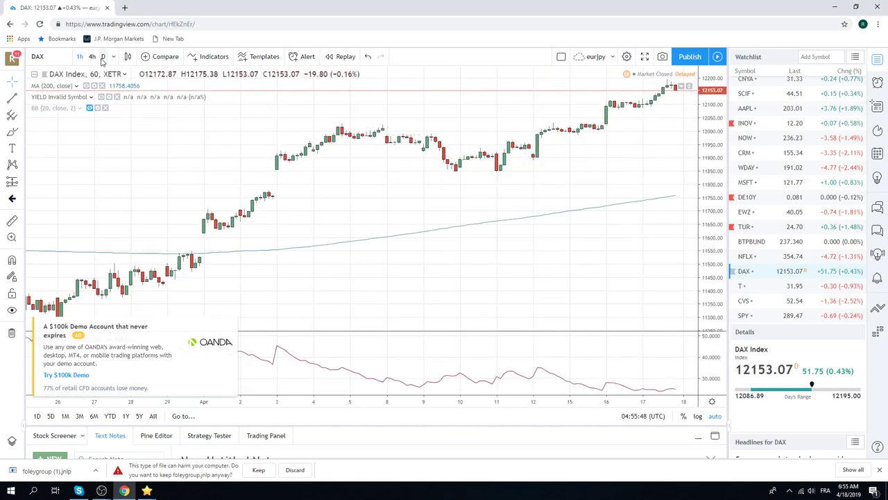
{"action": "type", "text": "D"}
{"action": "key", "text": "Return"}
{"action": "scroll", "coordinate": [768, 284], "scroll_direction": "up", "scroll_amount": 2}
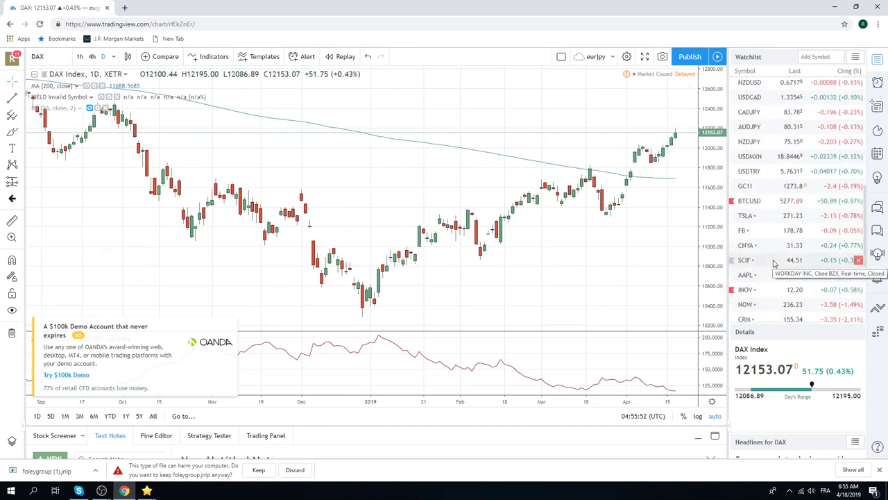
{"action": "scroll", "coordinate": [771, 257], "scroll_direction": "up", "scroll_amount": 4}
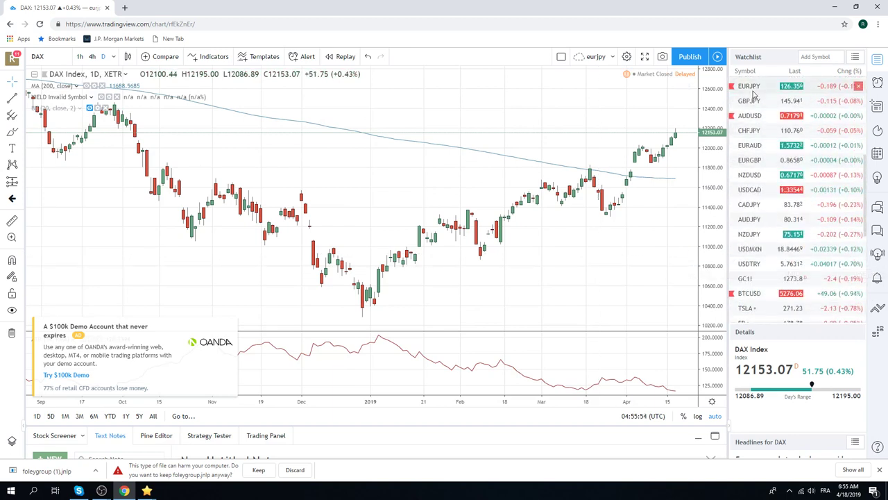
Open the EURJPY chart from the watchlist on 4-hour candles.
{"action": "left_click", "coordinate": [750, 88]}
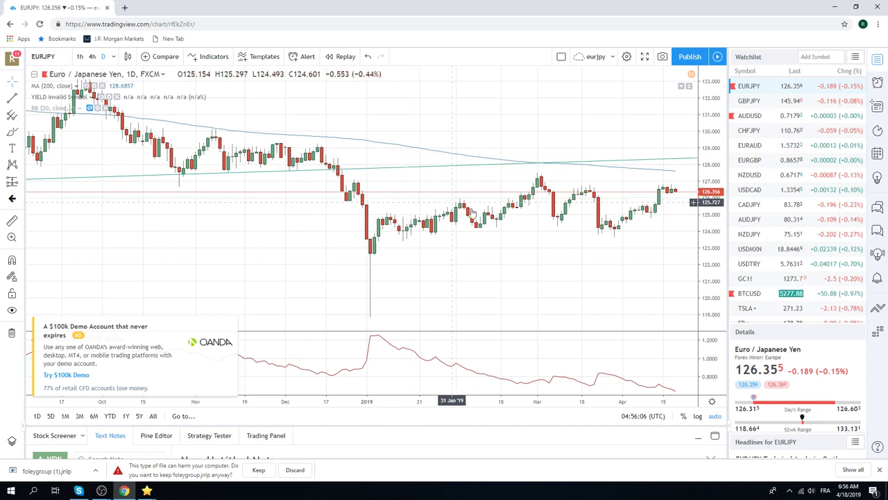
{"action": "left_click", "coordinate": [91, 56]}
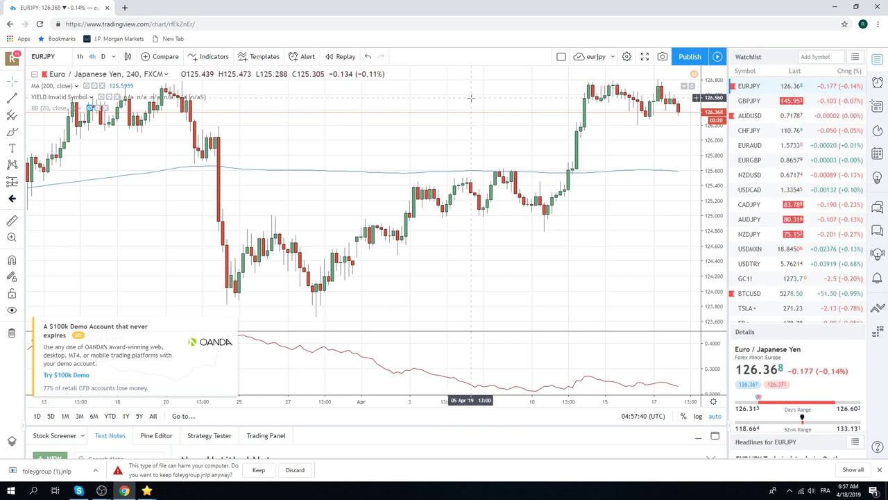
{"action": "scroll", "coordinate": [798, 222], "scroll_direction": "up", "scroll_amount": 3}
{"action": "scroll", "coordinate": [774, 205], "scroll_direction": "up", "scroll_amount": 2}
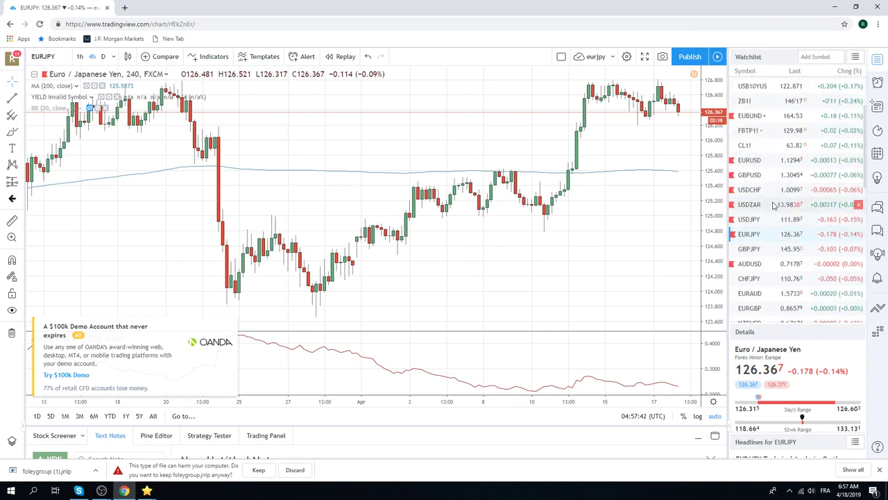
Open the CL1! crude oil futures chart from the watchlist.
{"action": "left_click", "coordinate": [744, 147]}
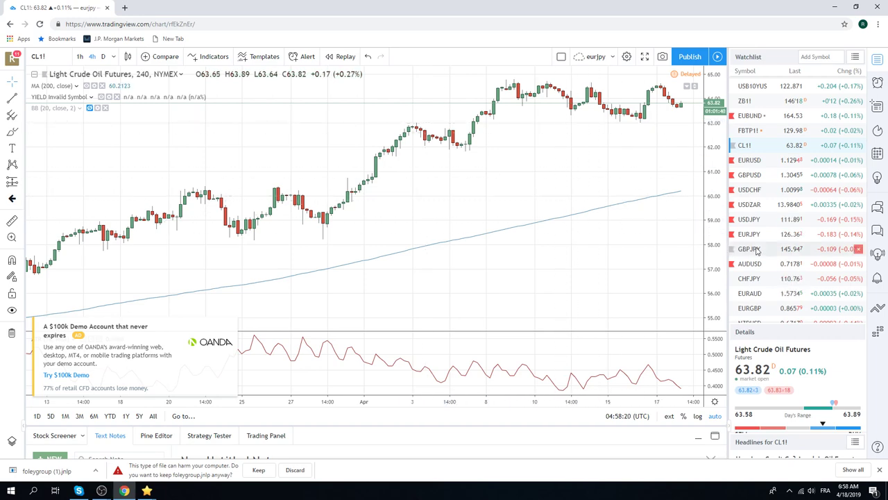
{"action": "scroll", "coordinate": [759, 229], "scroll_direction": "up", "scroll_amount": 2}
{"action": "scroll", "coordinate": [759, 229], "scroll_direction": "up", "scroll_amount": 1}
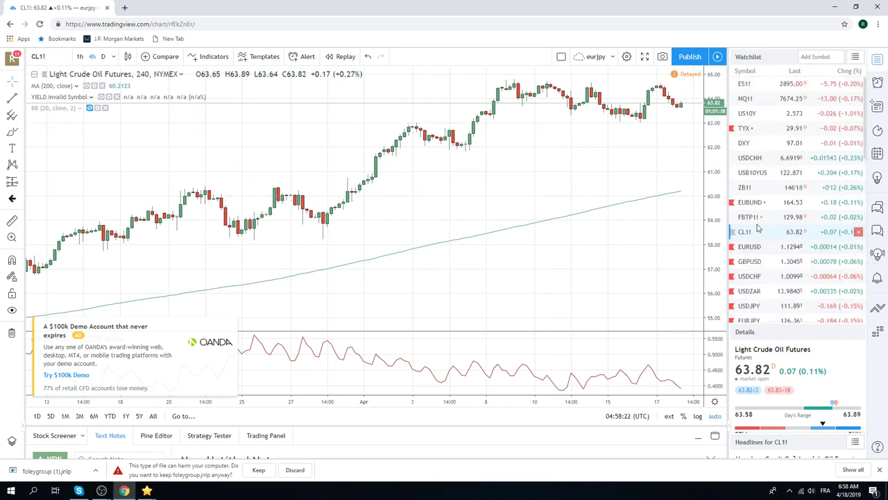
Chart ES1! S&P 500 futures on daily candles and show the line drawing tools.
{"action": "left_click", "coordinate": [745, 84]}
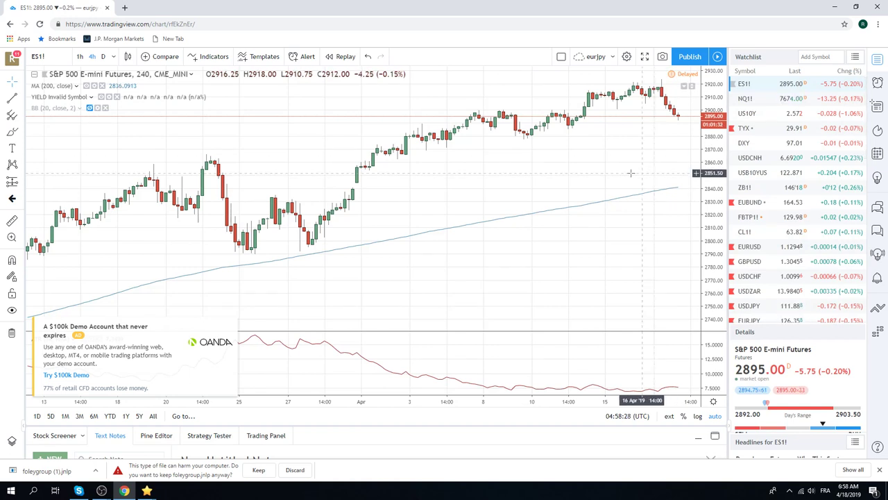
{"action": "left_click", "coordinate": [103, 57]}
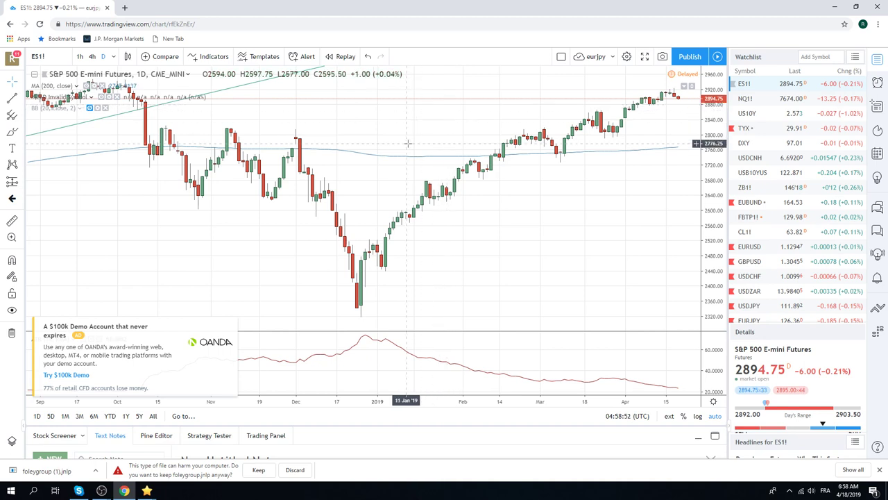
{"action": "left_click", "coordinate": [23, 101]}
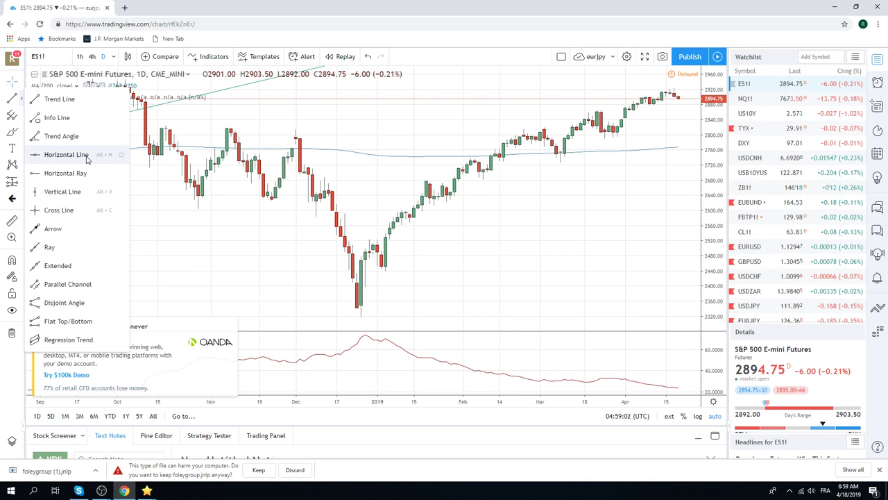
Draw an extended line from the early-March low to the 16 April low, then open USDZAR.
{"action": "left_click", "coordinate": [104, 266]}
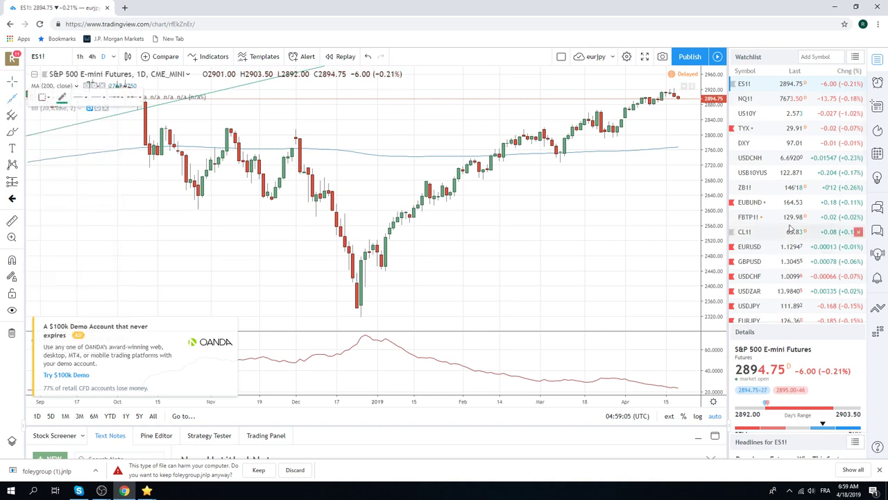
{"action": "left_click", "coordinate": [560, 164]}
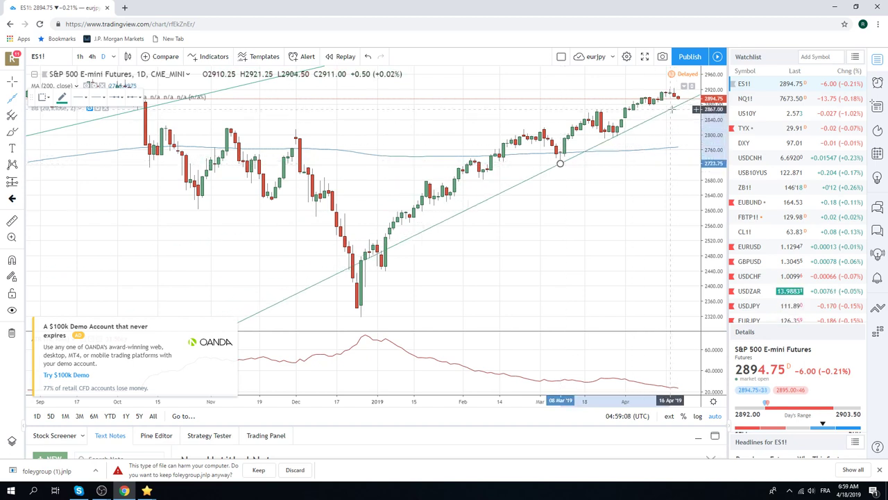
{"action": "left_click", "coordinate": [670, 110]}
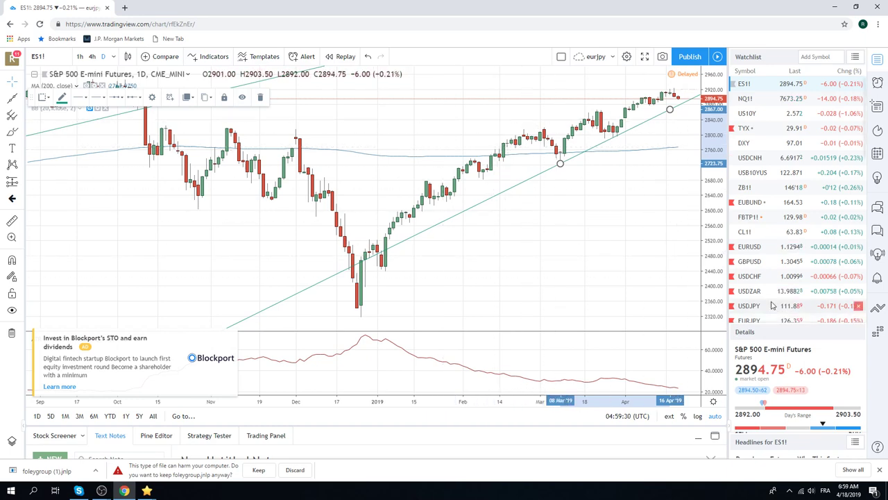
{"action": "left_click", "coordinate": [749, 291]}
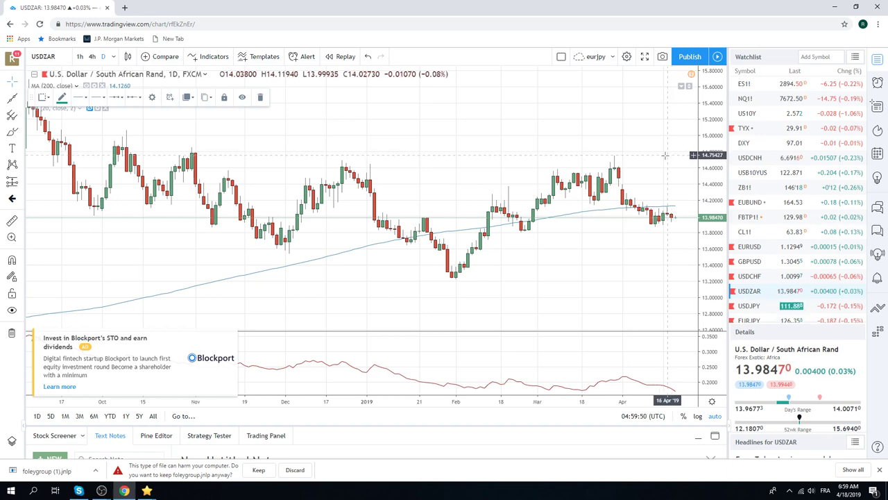
Zoom out the USDZAR daily chart to show history back to mid-2017.
{"action": "scroll", "coordinate": [644, 172], "scroll_direction": "down", "scroll_amount": 2}
{"action": "scroll", "coordinate": [644, 172], "scroll_direction": "down", "scroll_amount": 2}
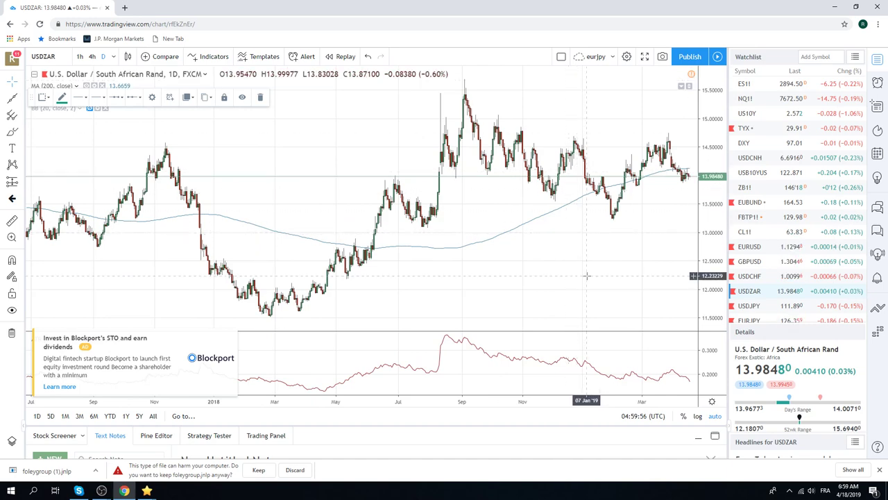
{"action": "scroll", "coordinate": [767, 290], "scroll_direction": "down", "scroll_amount": 1}
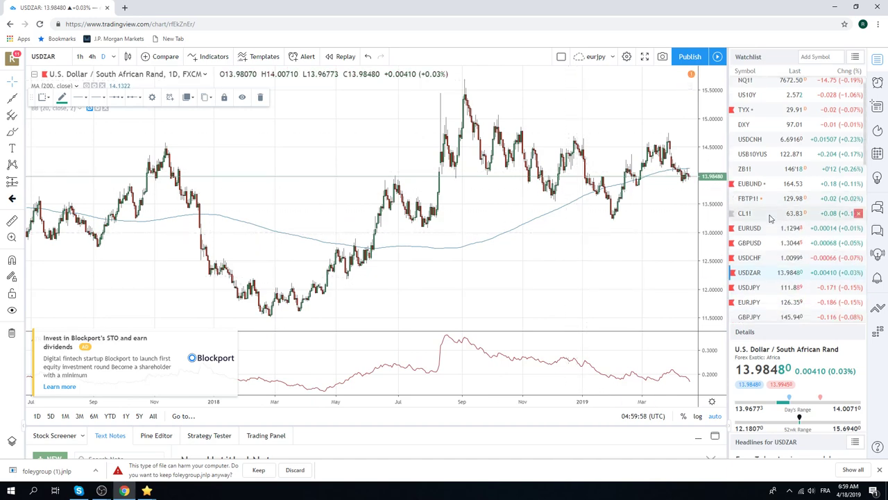
Open USDJPY, zoom in, and set the interval to 240 minutes (4-hour candles).
{"action": "left_click", "coordinate": [749, 287]}
{"action": "scroll", "coordinate": [618, 274], "scroll_direction": "up", "scroll_amount": 2}
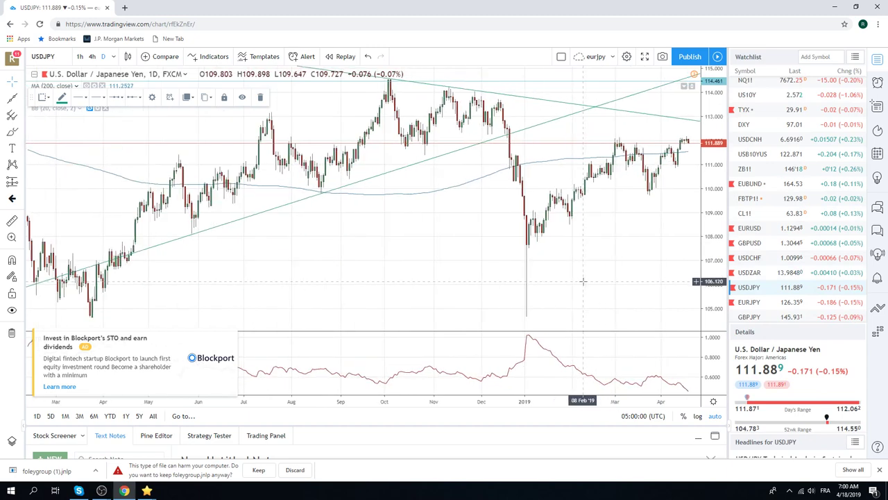
{"action": "scroll", "coordinate": [586, 280], "scroll_direction": "up", "scroll_amount": 2}
{"action": "scroll", "coordinate": [583, 281], "scroll_direction": "up", "scroll_amount": 1}
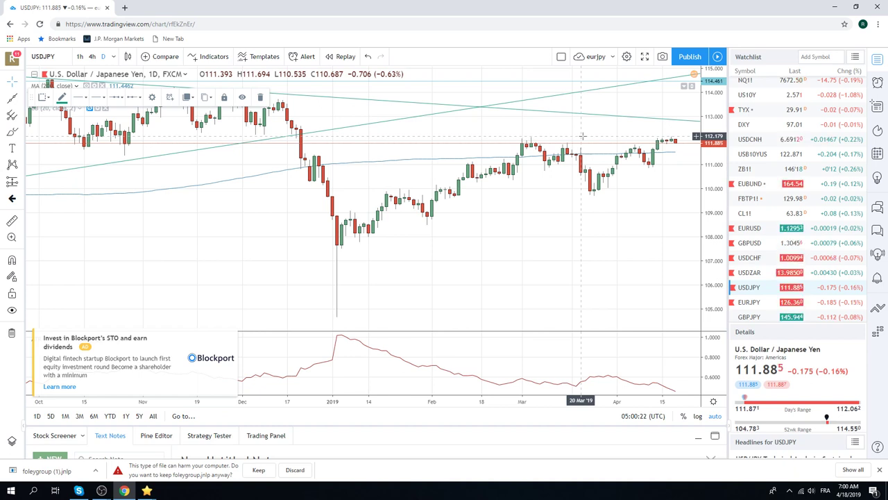
{"action": "type", "text": "240"}
{"action": "key", "text": "Return"}
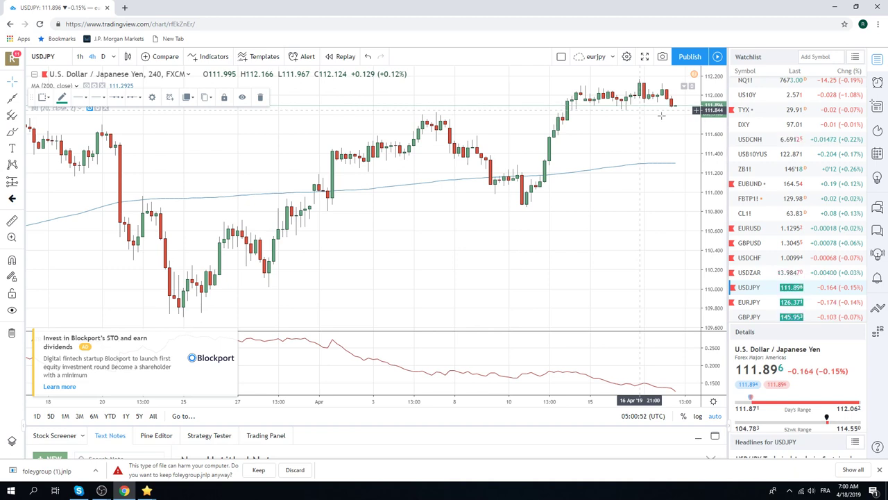
{"action": "scroll", "coordinate": [774, 157], "scroll_direction": "down", "scroll_amount": 1}
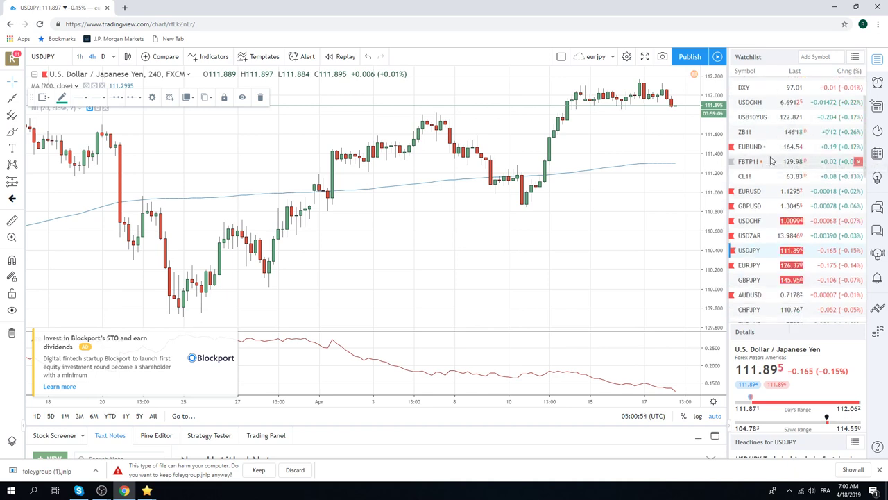
Open AUDUSD from the watchlist and set it to daily candles.
{"action": "left_click", "coordinate": [749, 296]}
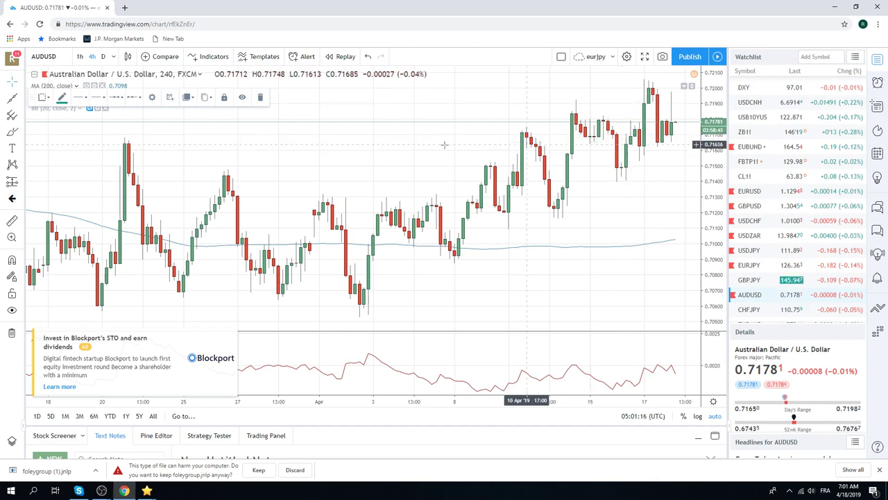
{"action": "left_click", "coordinate": [103, 57]}
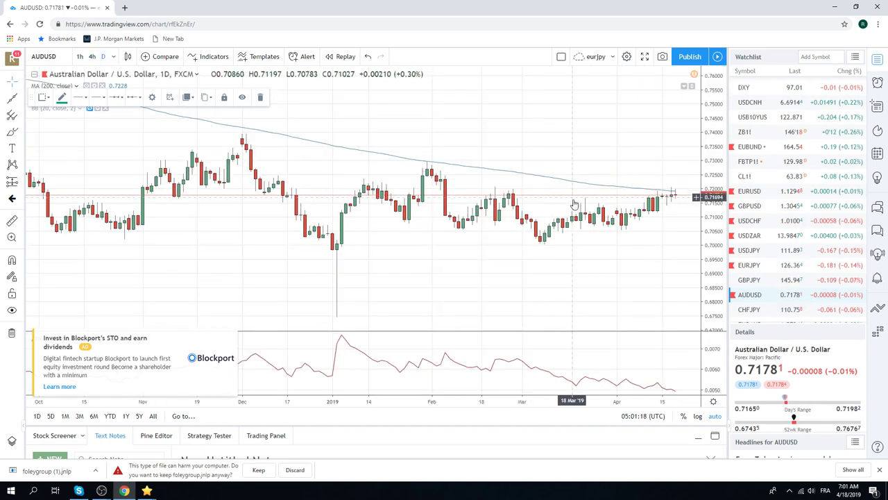